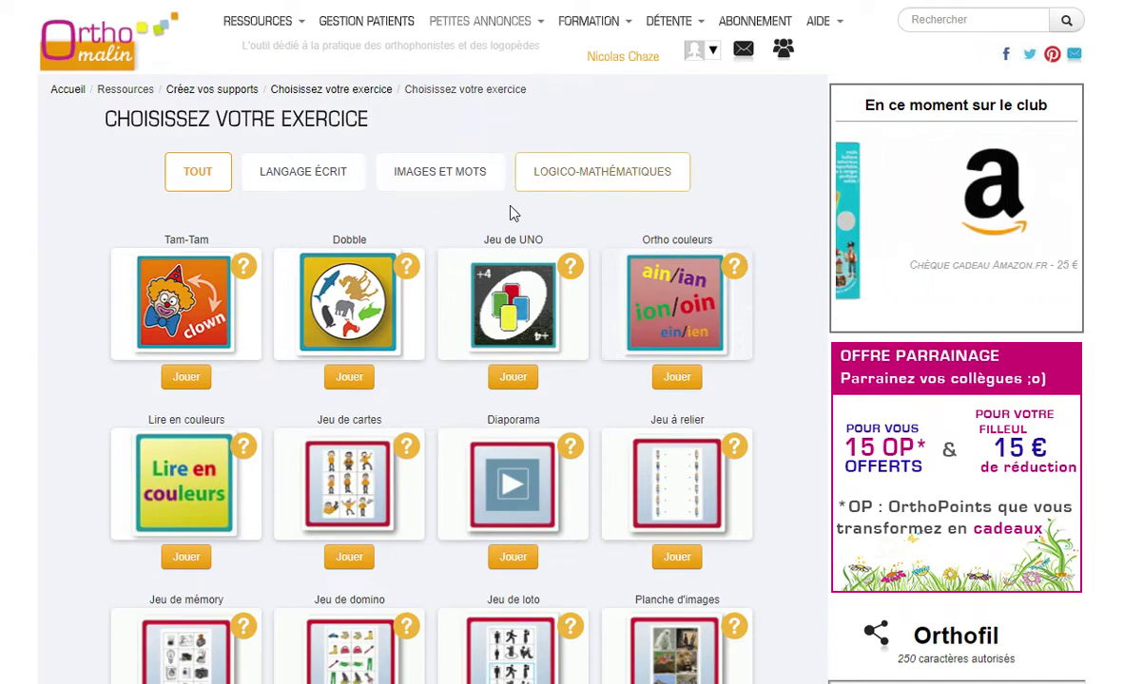
# Start the Dobble exercise and set its number of words per card to 4, giving 13 cards from 13 words.
pyautogui.click(351, 380)
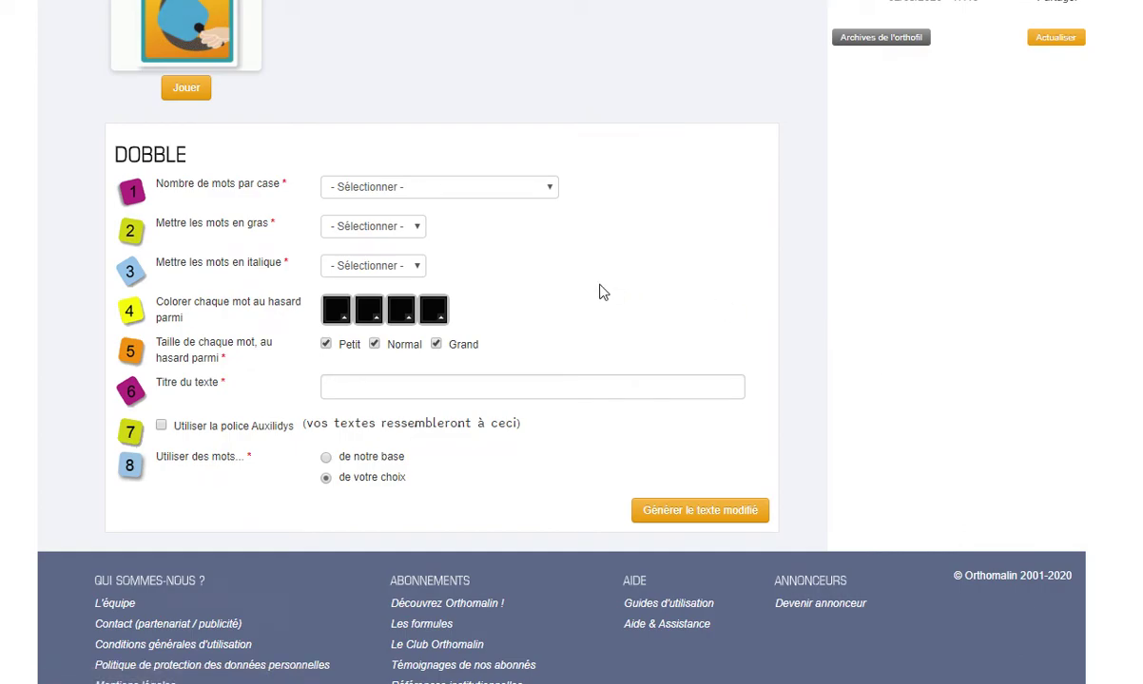
pyautogui.click(549, 193)
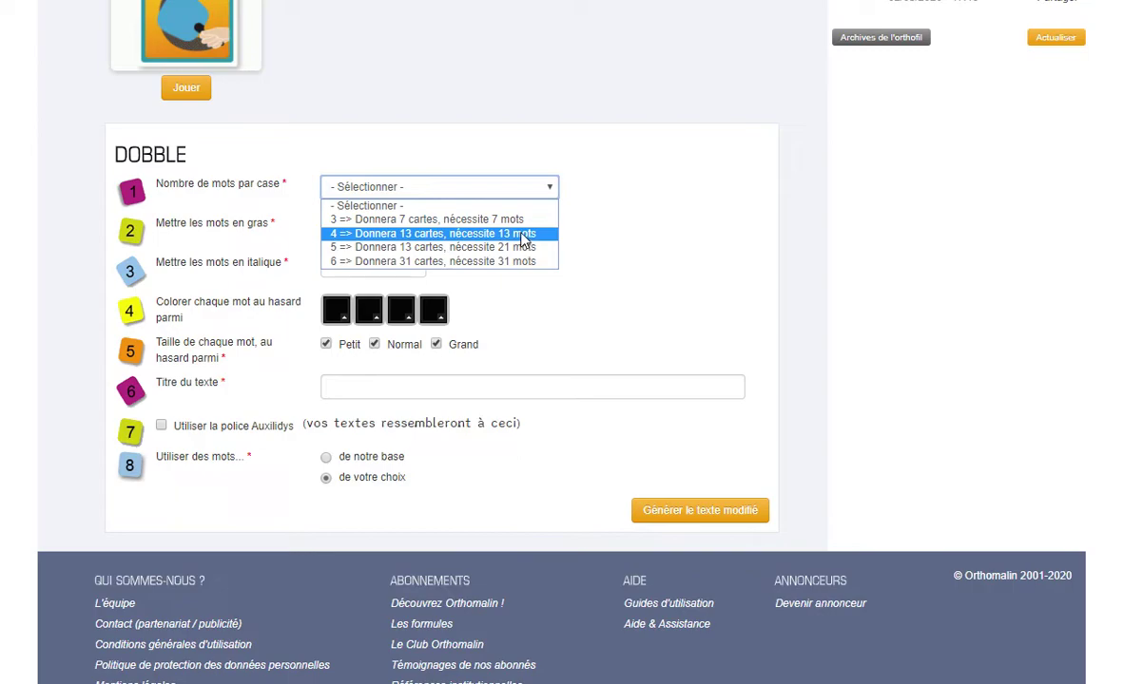
pyautogui.click(521, 238)
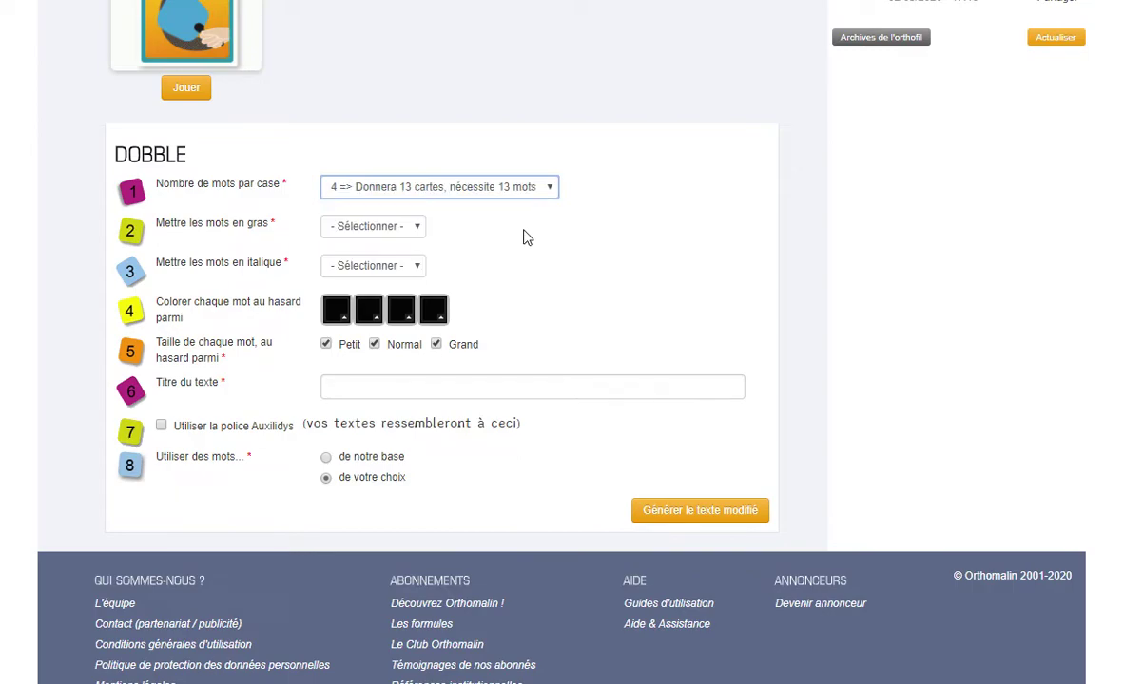
# Set both the bold and the italic formatting of the words to "Aléatoirement".
pyautogui.click(418, 236)
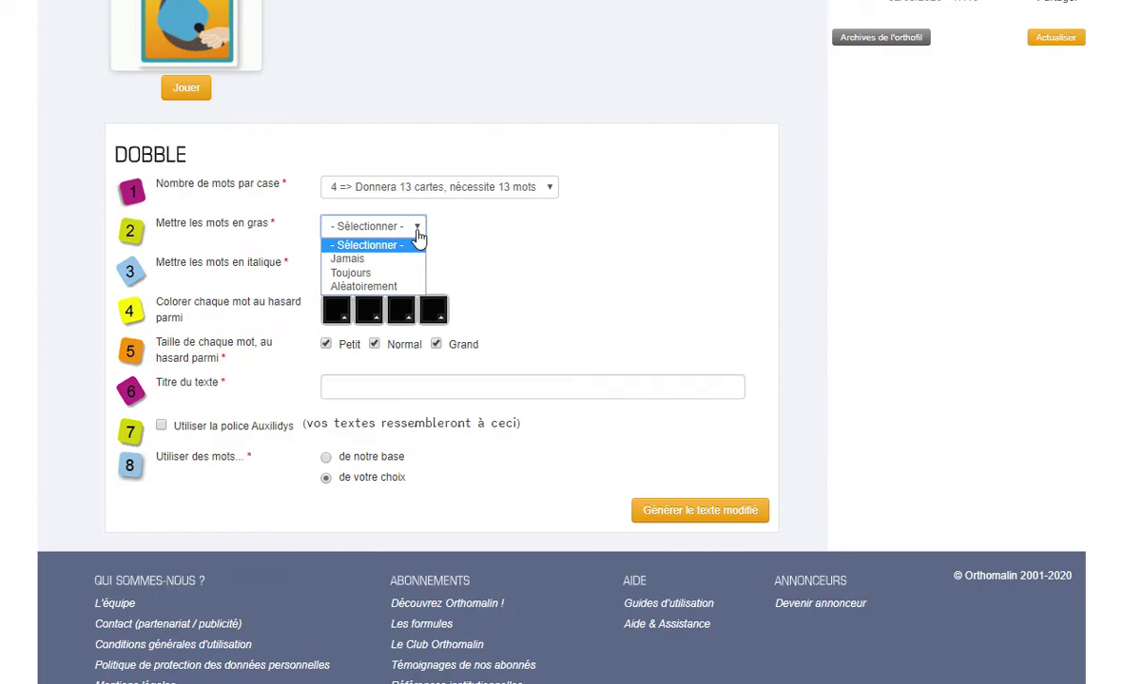
pyautogui.click(400, 290)
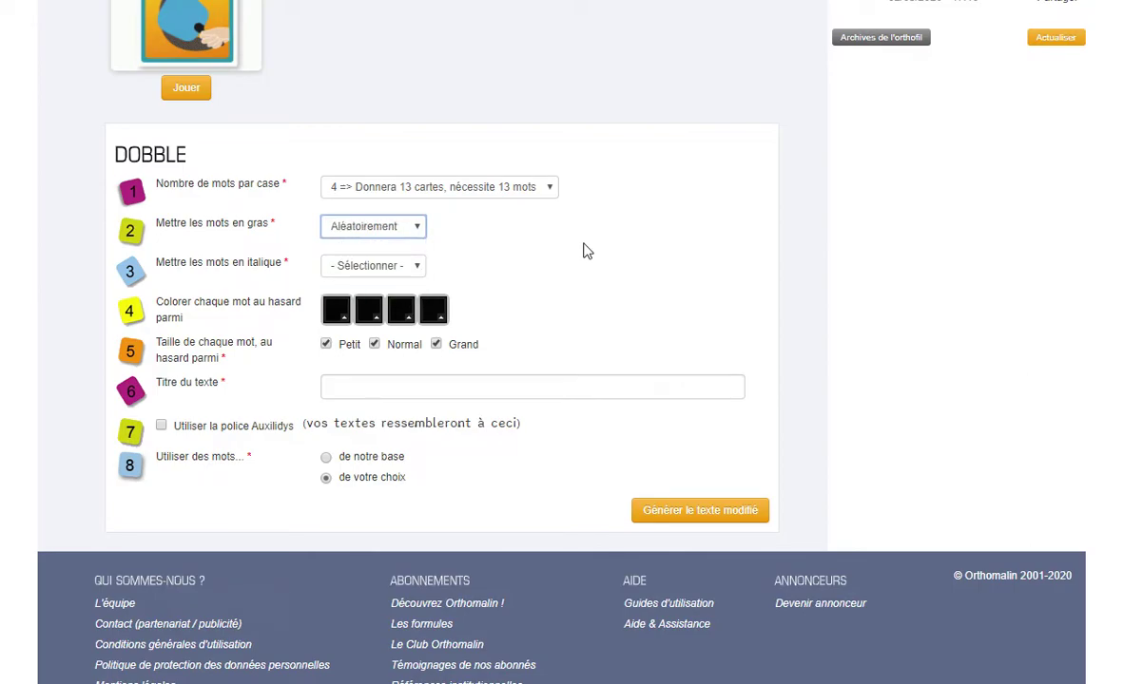
pyautogui.click(419, 270)
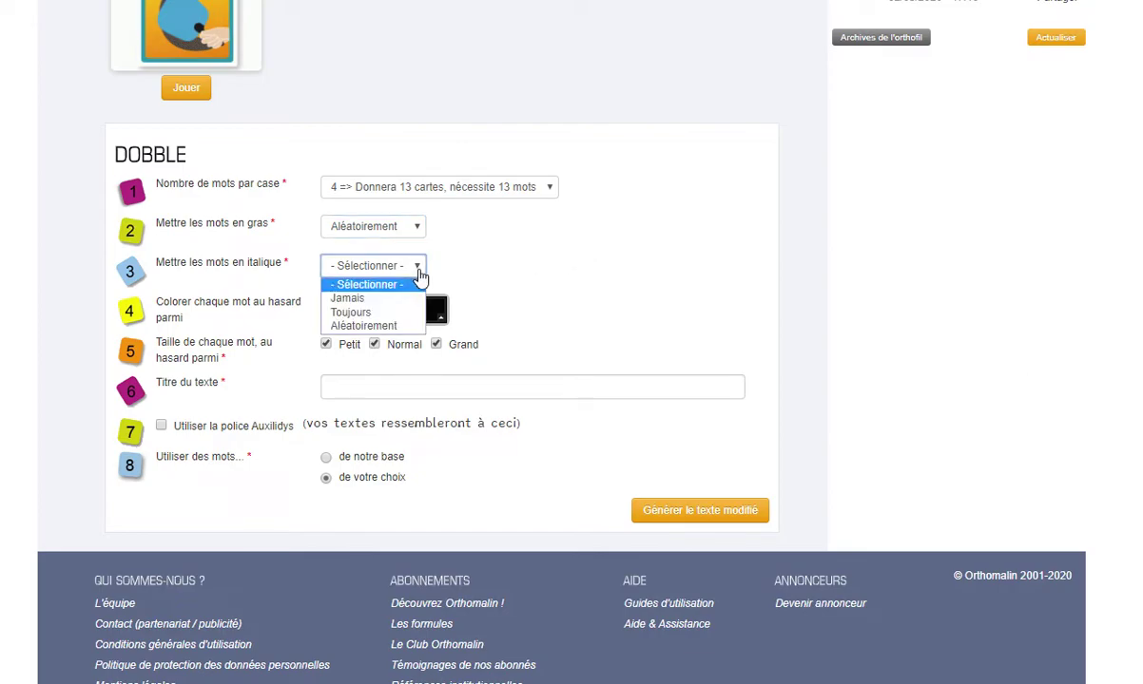
pyautogui.click(396, 327)
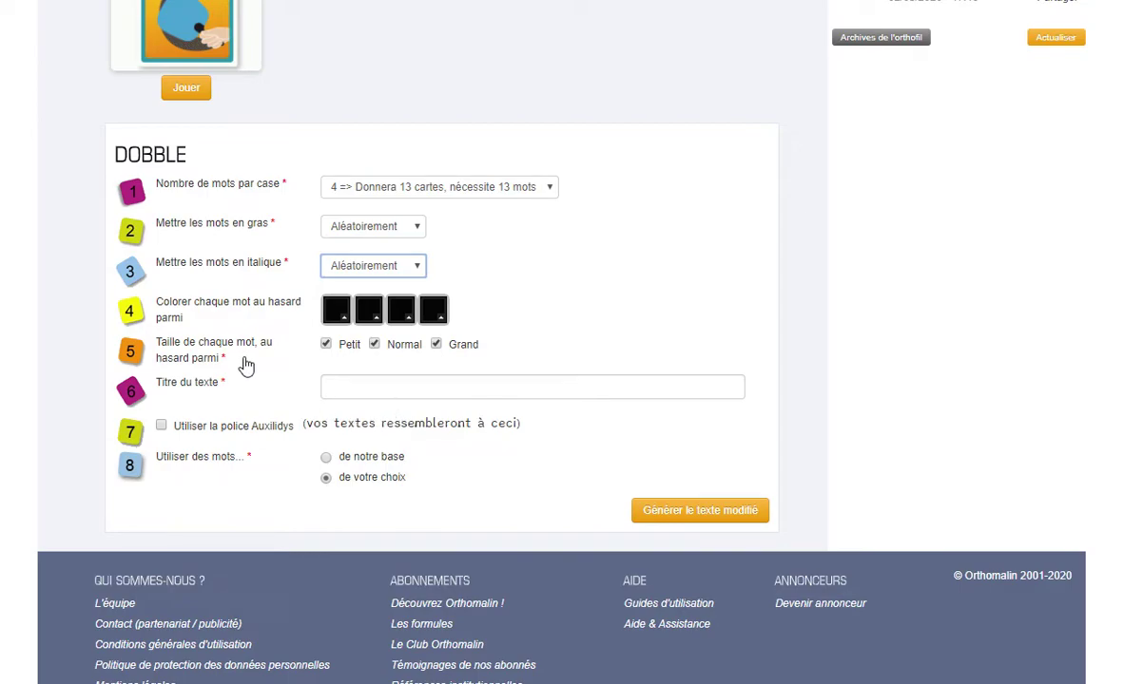
# Title the text "Les animaux marins", enable the Auxilidys font and submit the Dobble settings with words of your own choice.
pyautogui.click(349, 377)
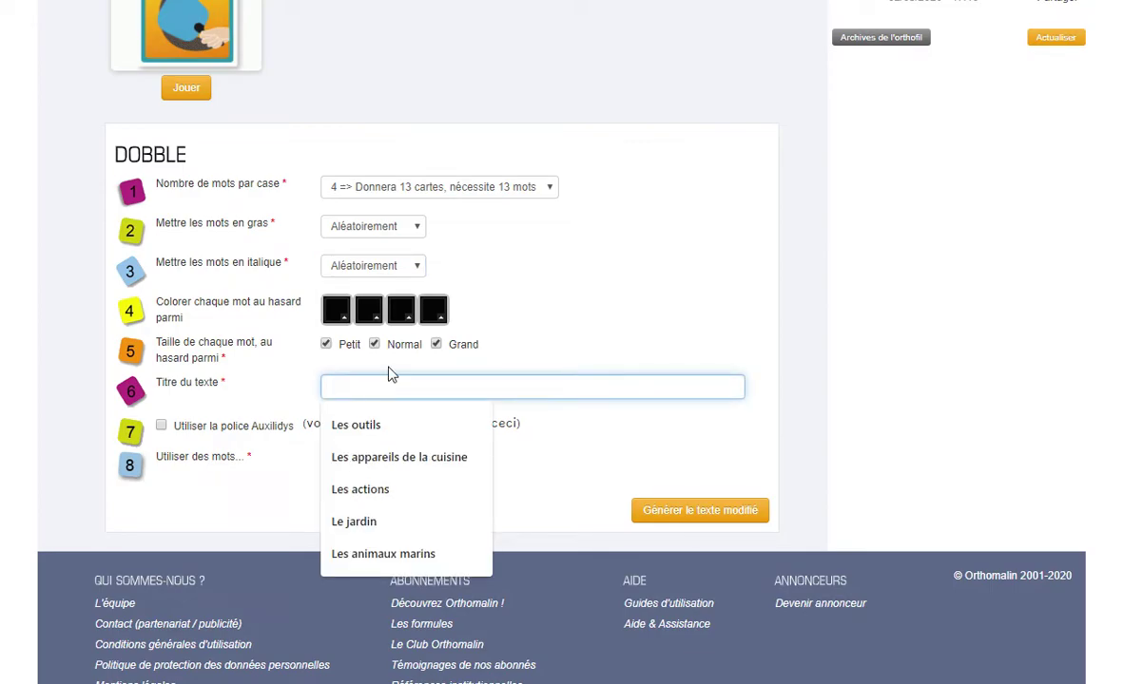
pyautogui.write('Les an')
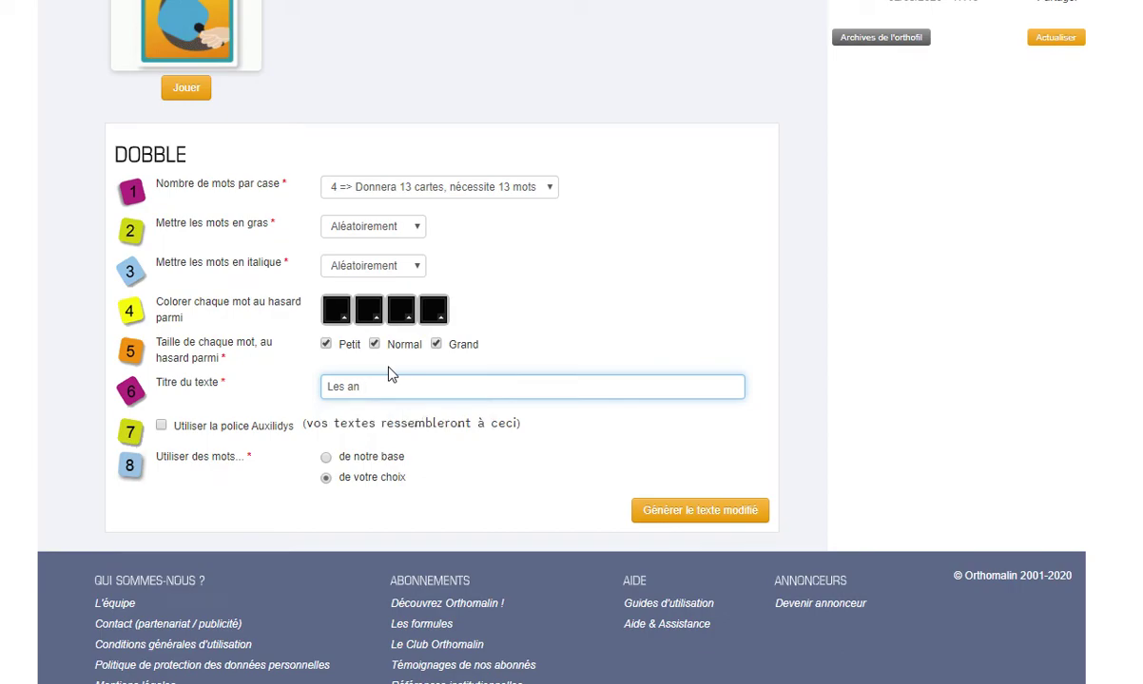
pyautogui.press('BackSpace')
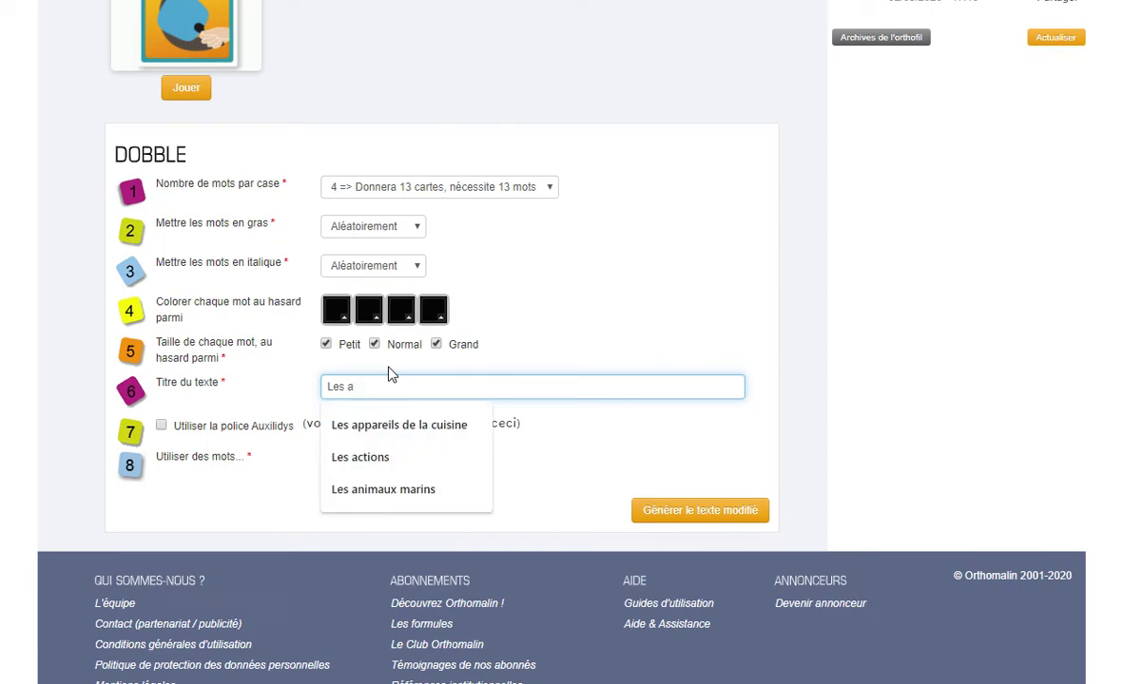
pyautogui.write('nimaux marins')
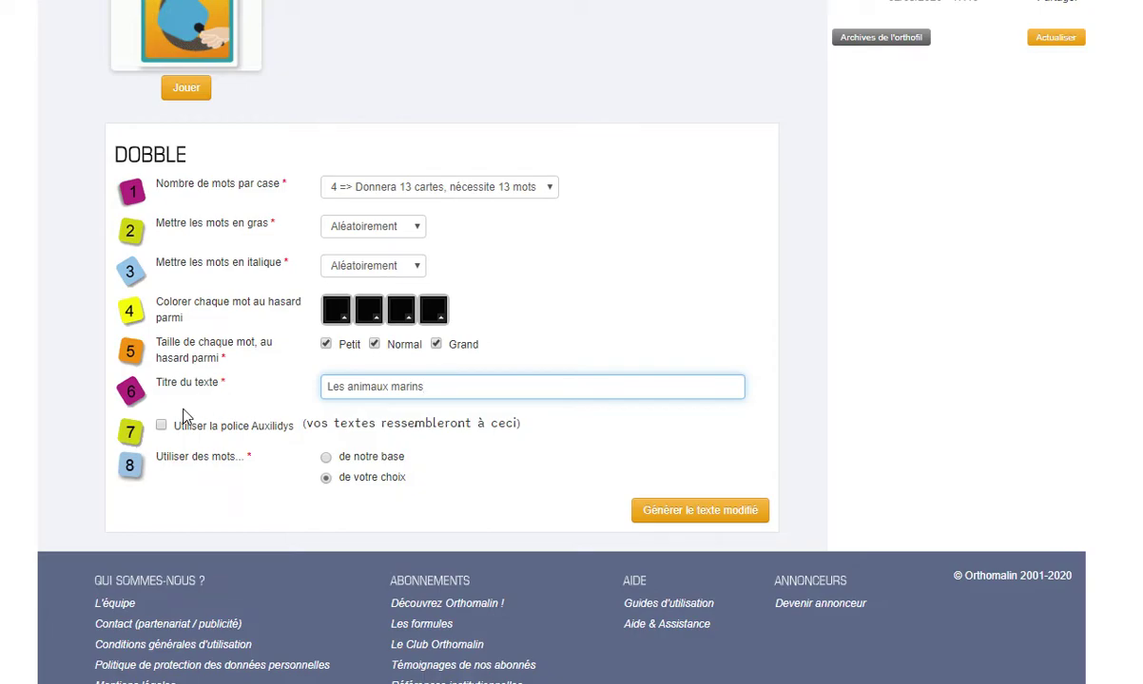
pyautogui.click(162, 426)
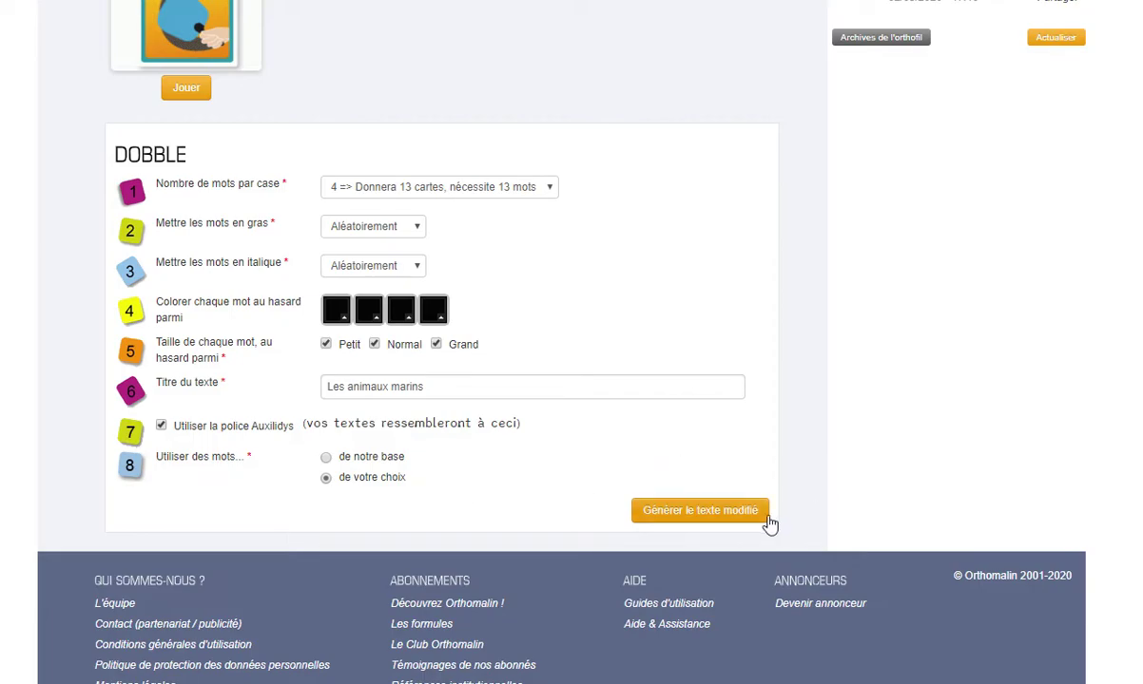
pyautogui.click(730, 516)
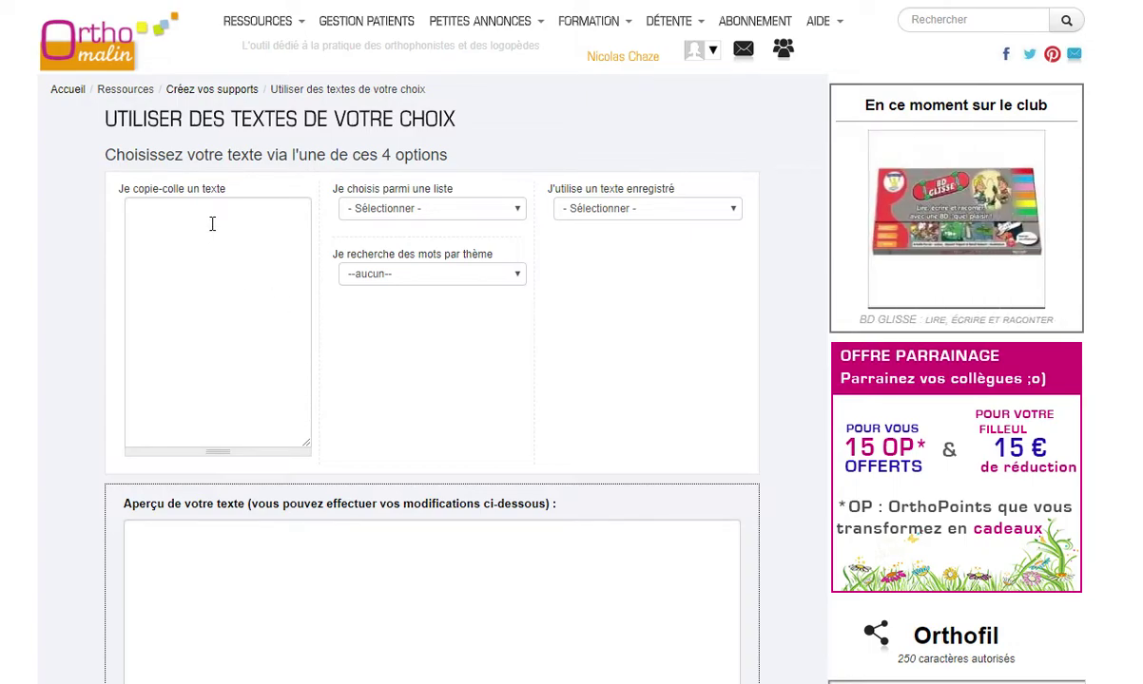
# Look through the available ready-made texts, saved texts and word themes without choosing any.
pyautogui.click(521, 219)
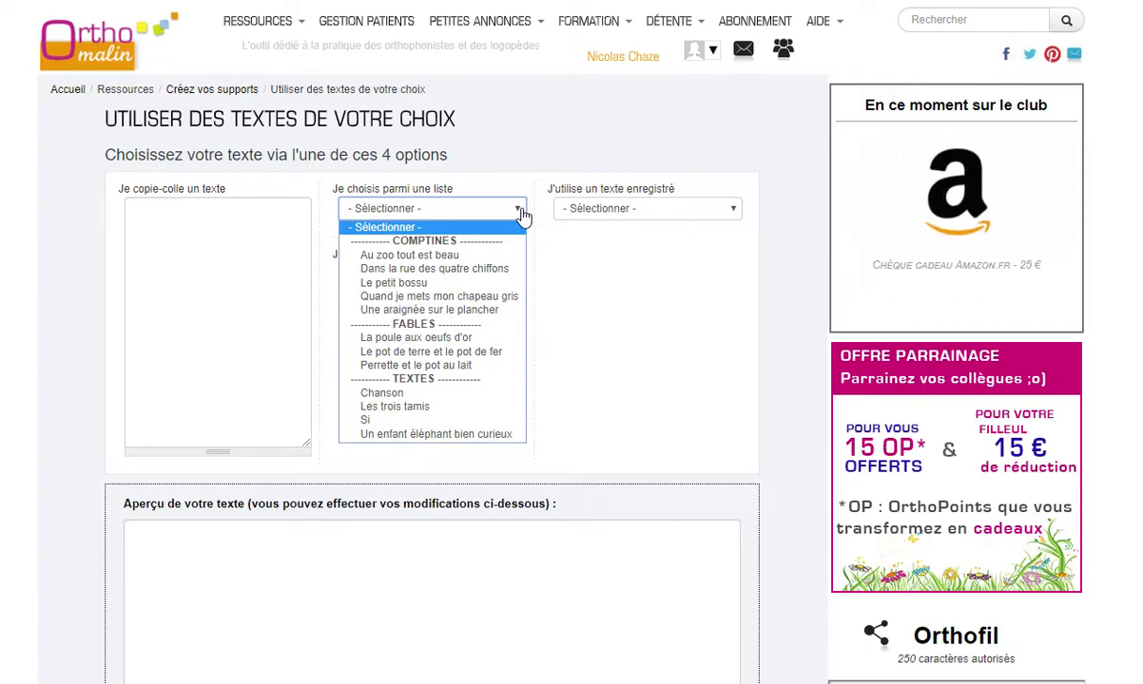
pyautogui.click(664, 304)
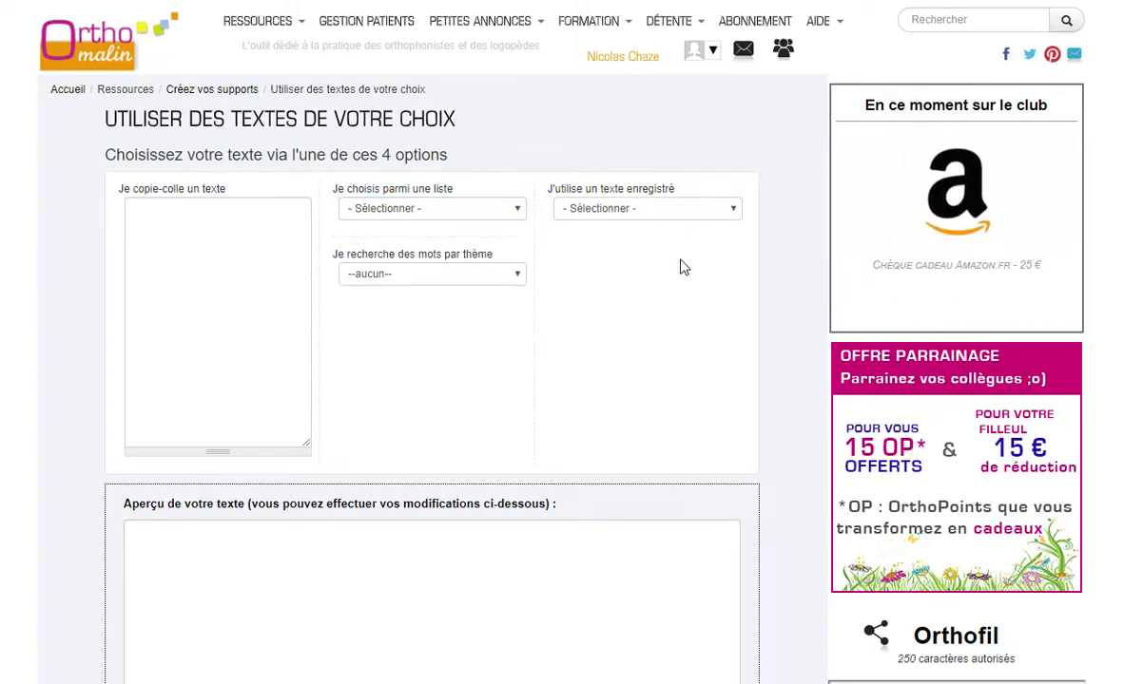
pyautogui.click(732, 220)
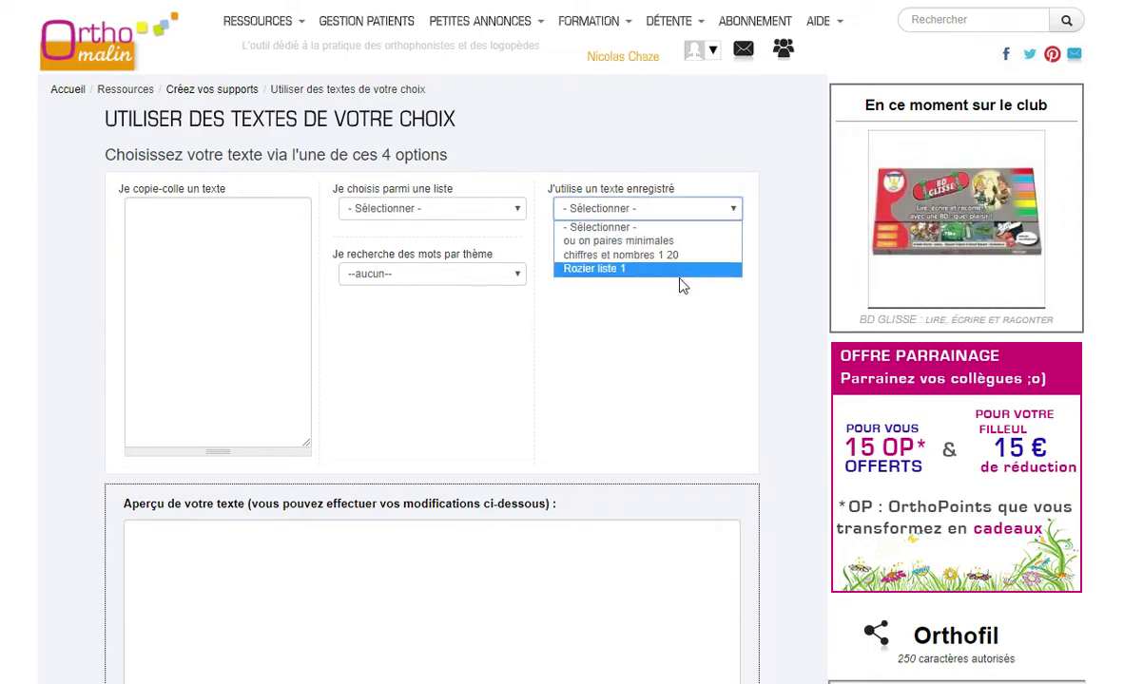
pyautogui.click(668, 329)
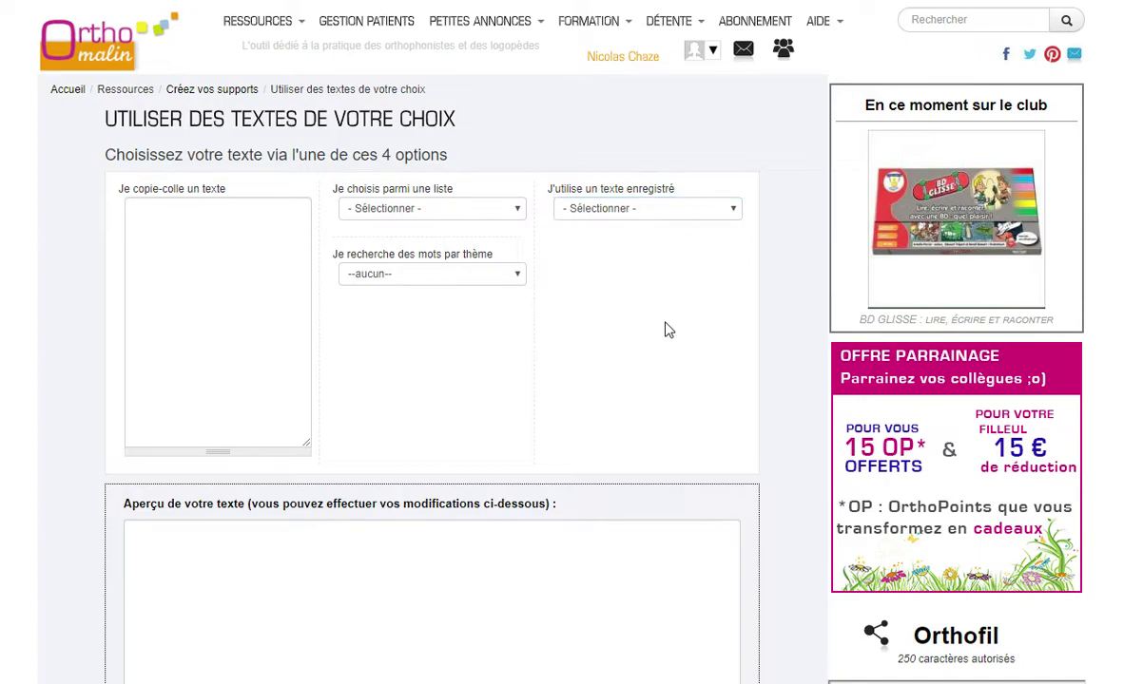
pyautogui.click(521, 275)
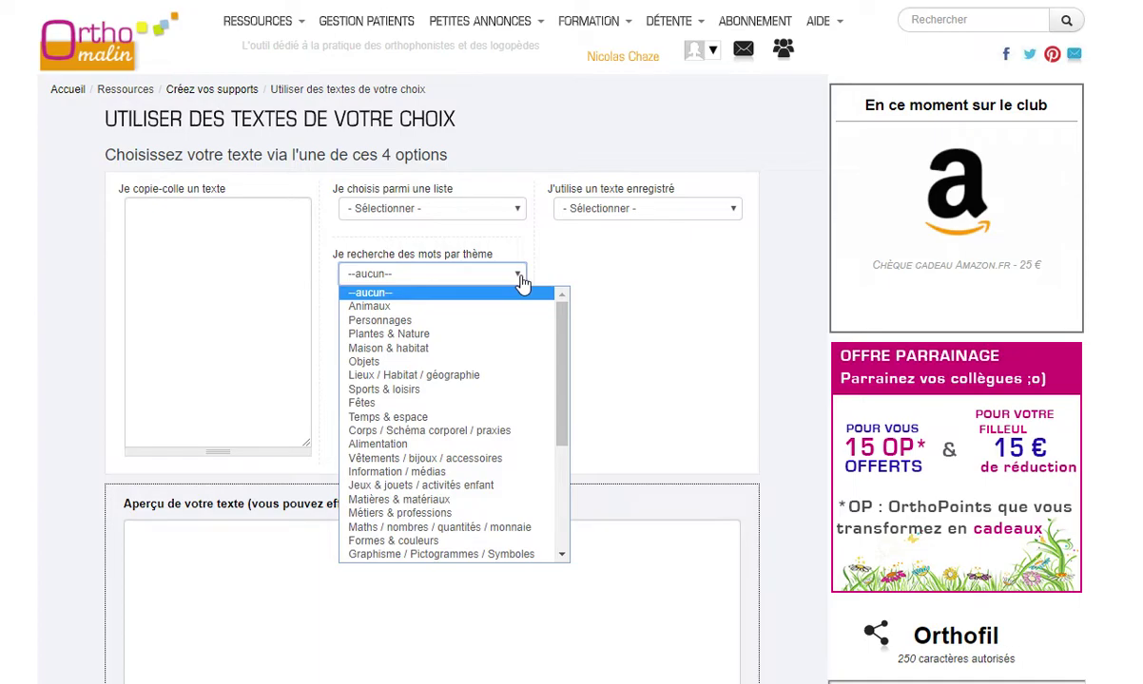
# Enter as custom text, one word per line: pieuvre, coquillage, moule, huitre, requin, oursin, dauphin, poisson, baleine, orque, tortue, murène, thon.
pyautogui.click(278, 247)
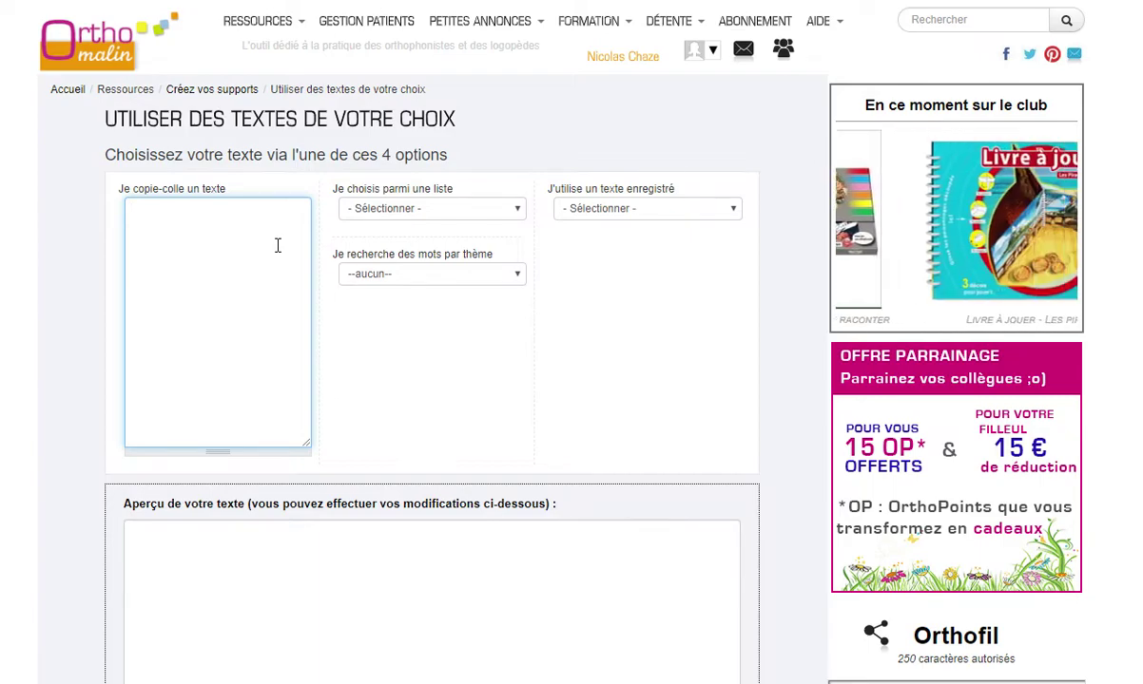
pyautogui.write('pieuvre coquillage moule huitre requin oursin dauphin poisson baleine orque tortue murène thon')
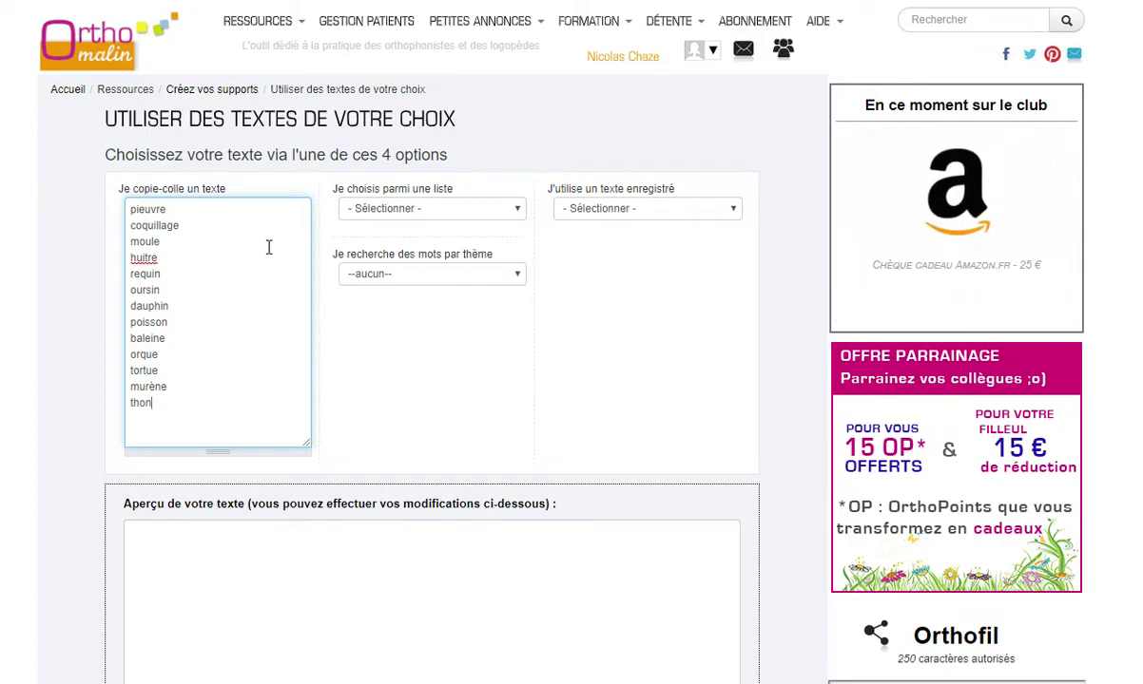
pyautogui.scroll(-3, 268, 247)
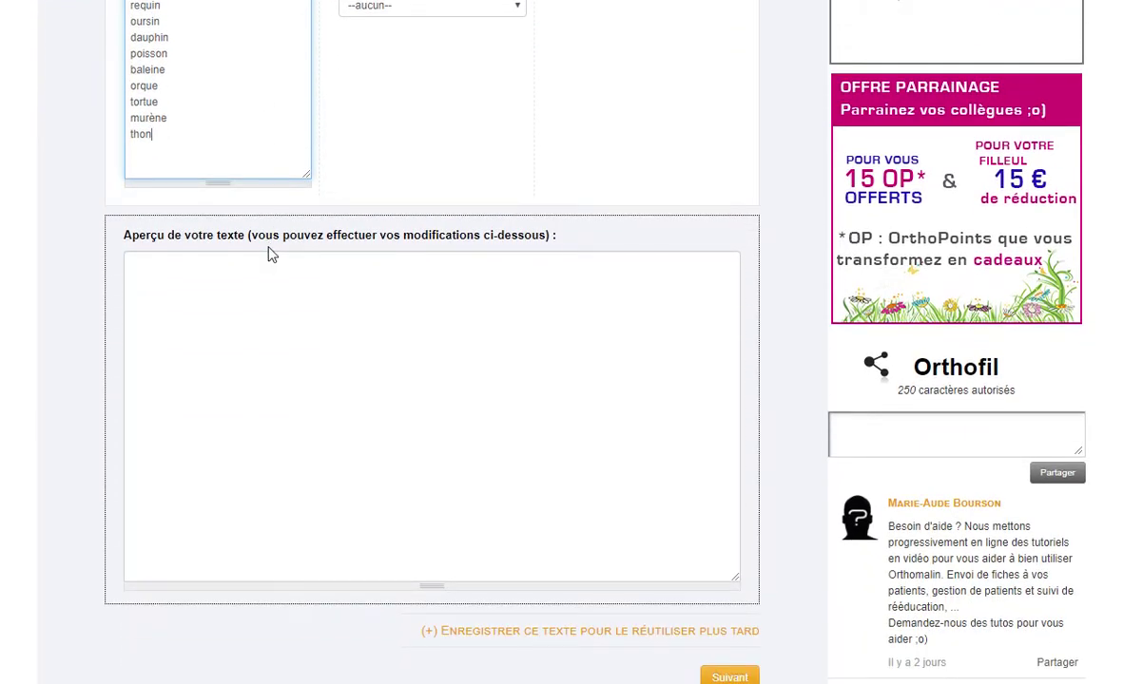
pyautogui.scroll(2, 268, 252)
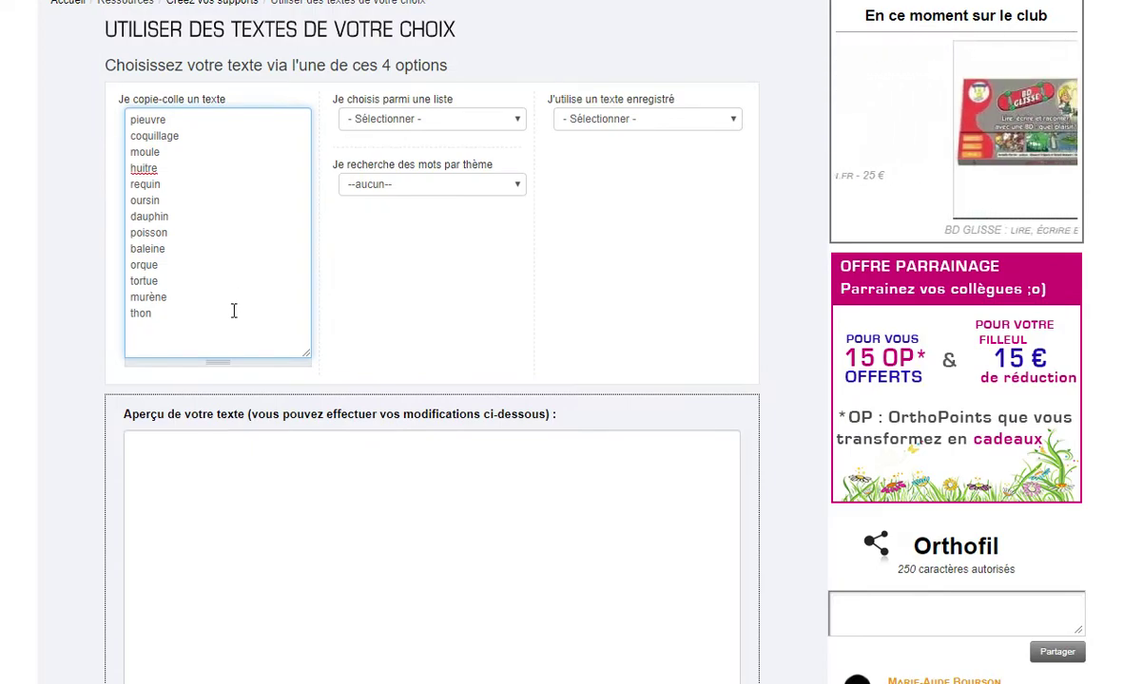
pyautogui.press('Return')
pyautogui.press('BackSpace')
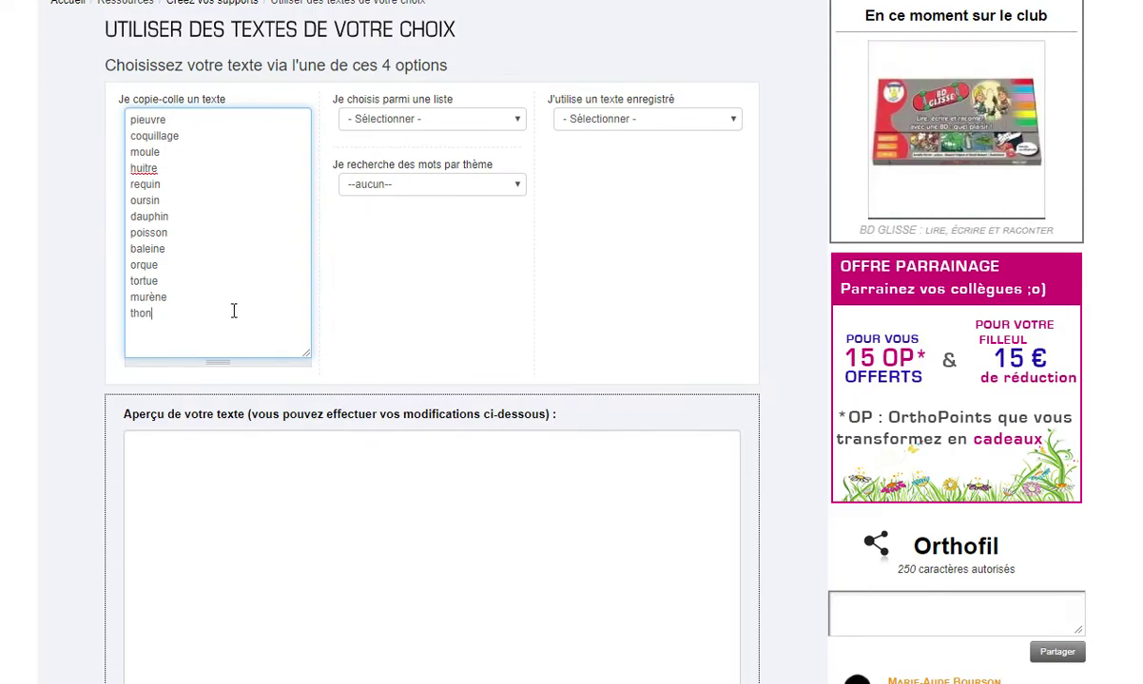
# Load the entered words into the editable text preview and check them against the original list.
pyautogui.scroll(-3, 556, 395)
pyautogui.click(558, 395)
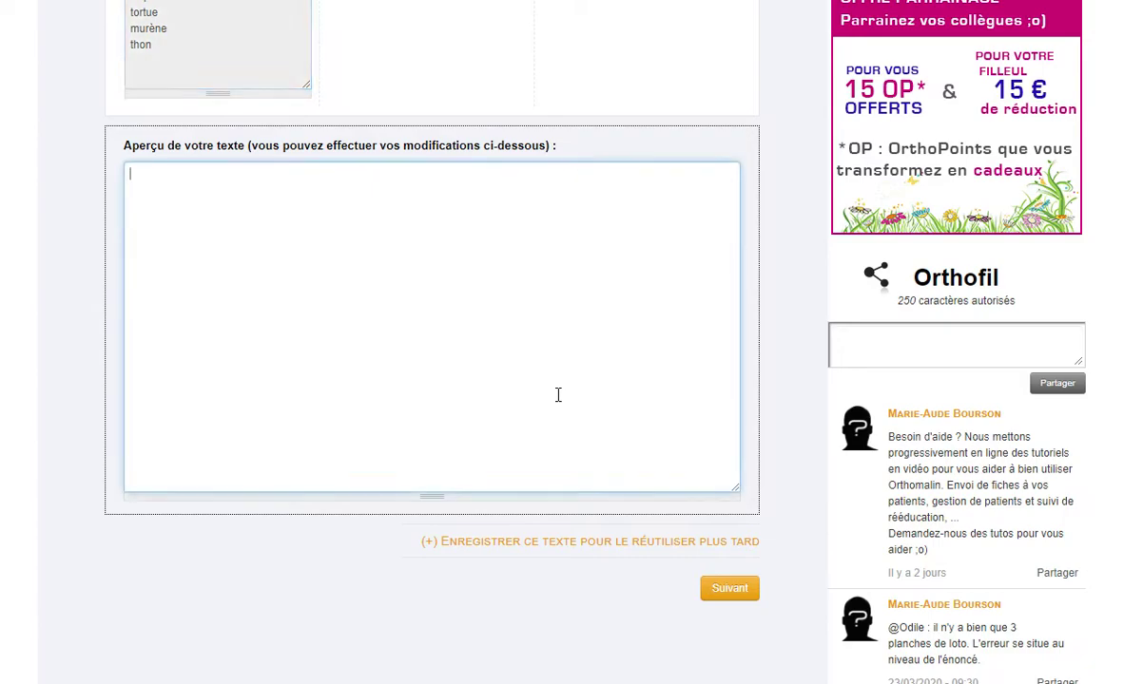
pyautogui.scroll(4, 558, 394)
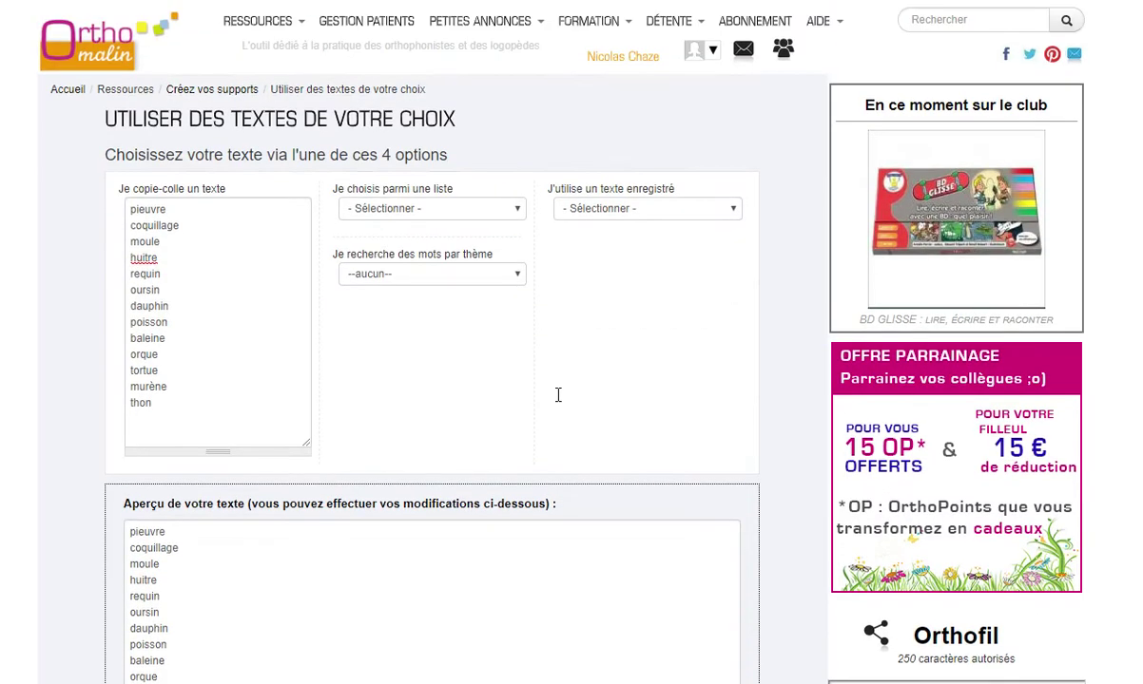
pyautogui.scroll(-5, 558, 403)
pyautogui.scroll(2, 277, 222)
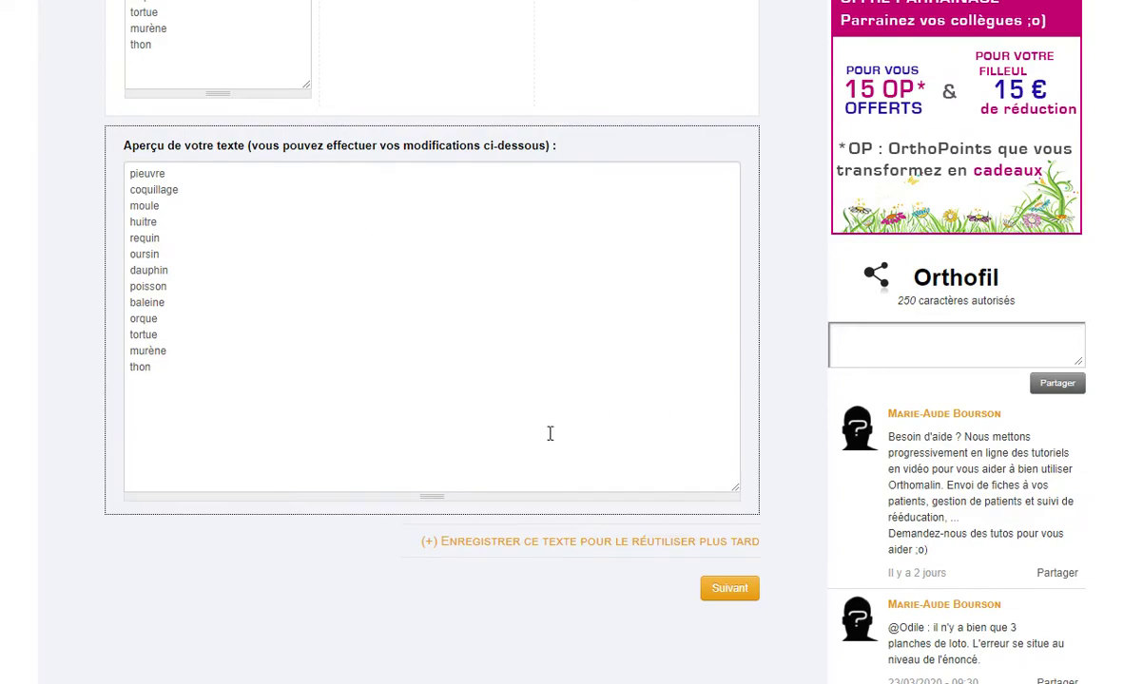
# Fill in "Les animaux marins" as the title for saving the text for reuse, and continue to the Dobble card preview.
pyautogui.click(463, 547)
pyautogui.click(478, 568)
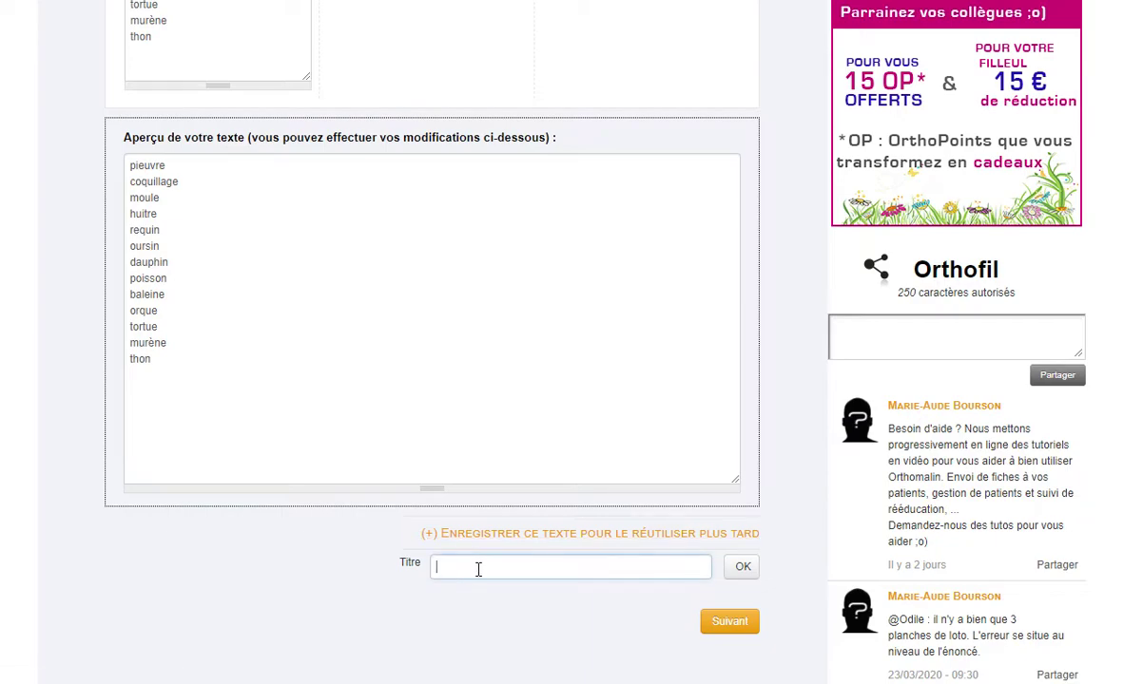
pyautogui.write('Le')
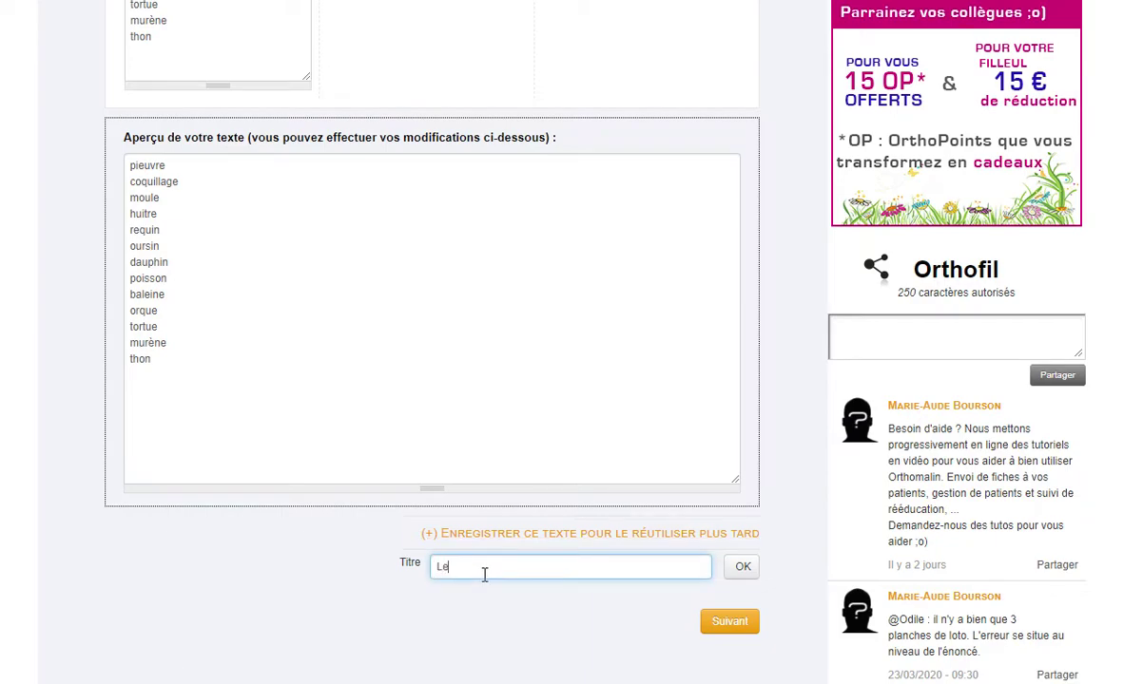
pyautogui.write('s animaux marins')
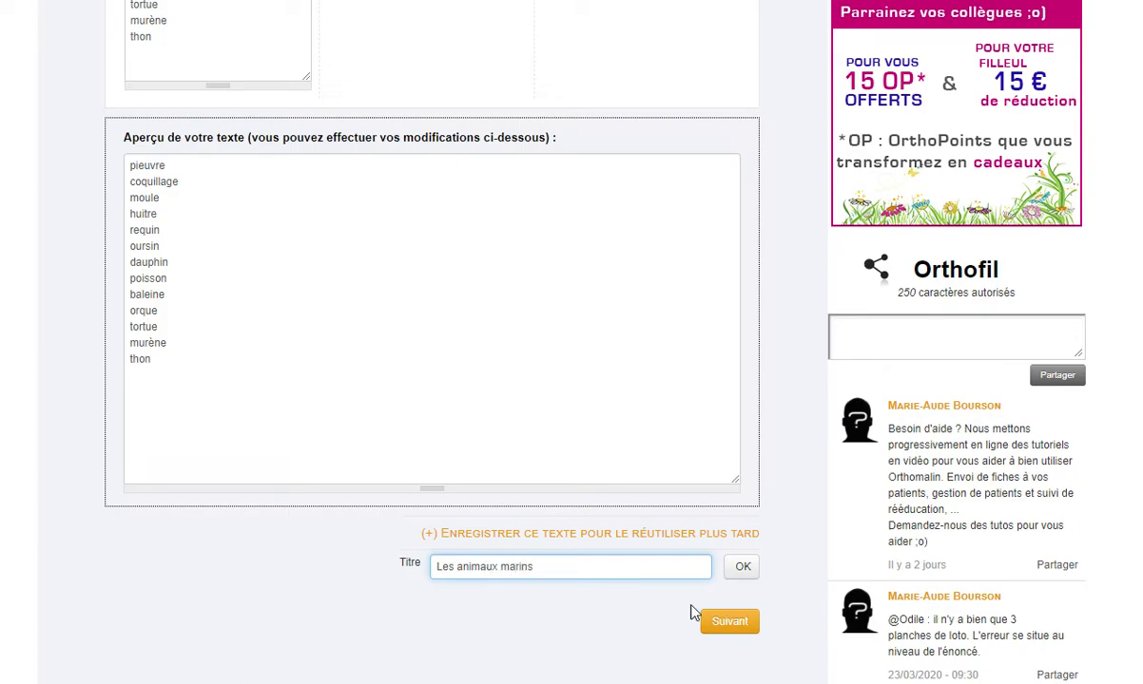
pyautogui.click(719, 632)
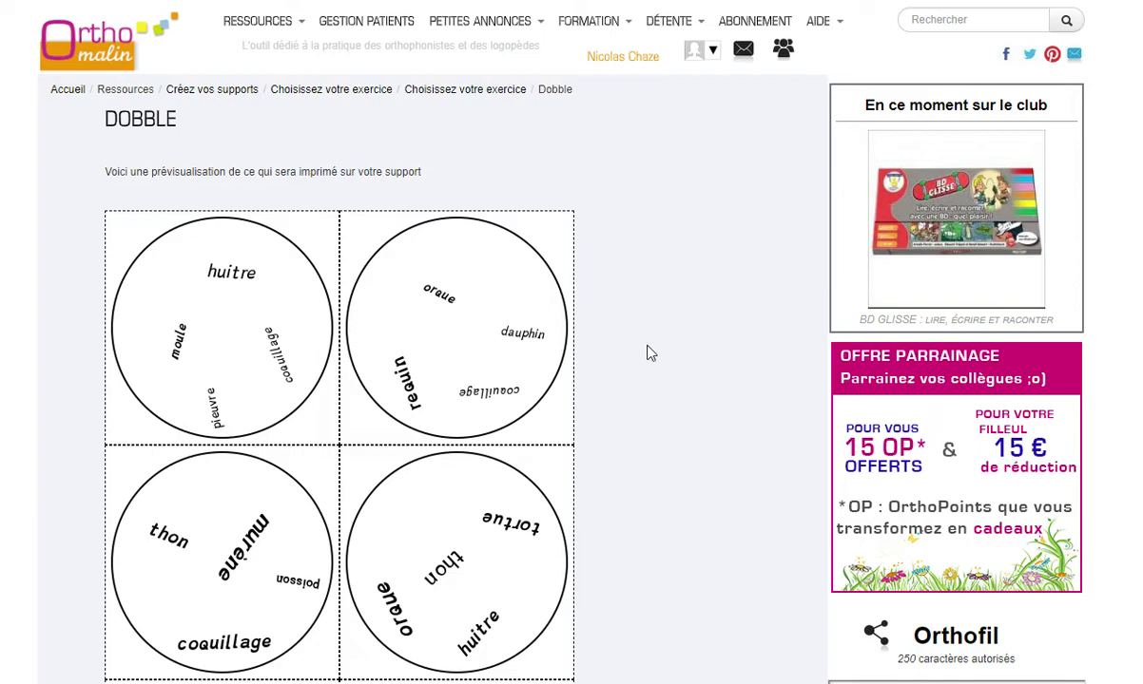
# Review all the generated Dobble cards through to the print, share and save options.
pyautogui.scroll(-5, 649, 354)
pyautogui.scroll(-3, 648, 353)
pyautogui.scroll(-3, 649, 352)
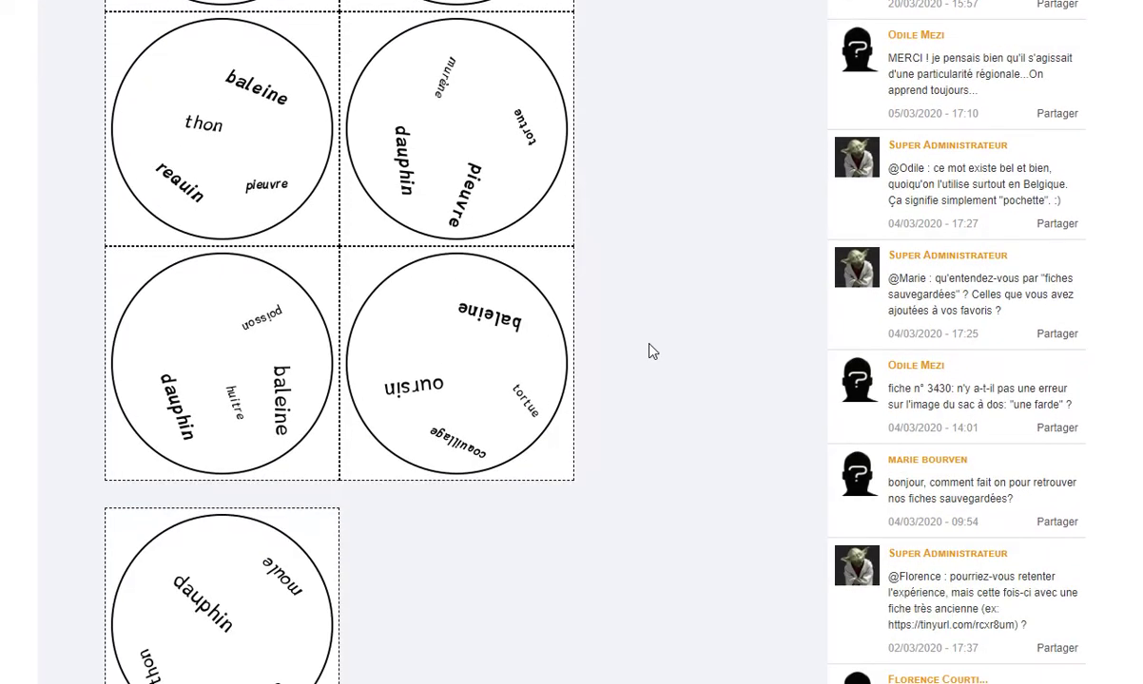
pyautogui.scroll(-4, 650, 353)
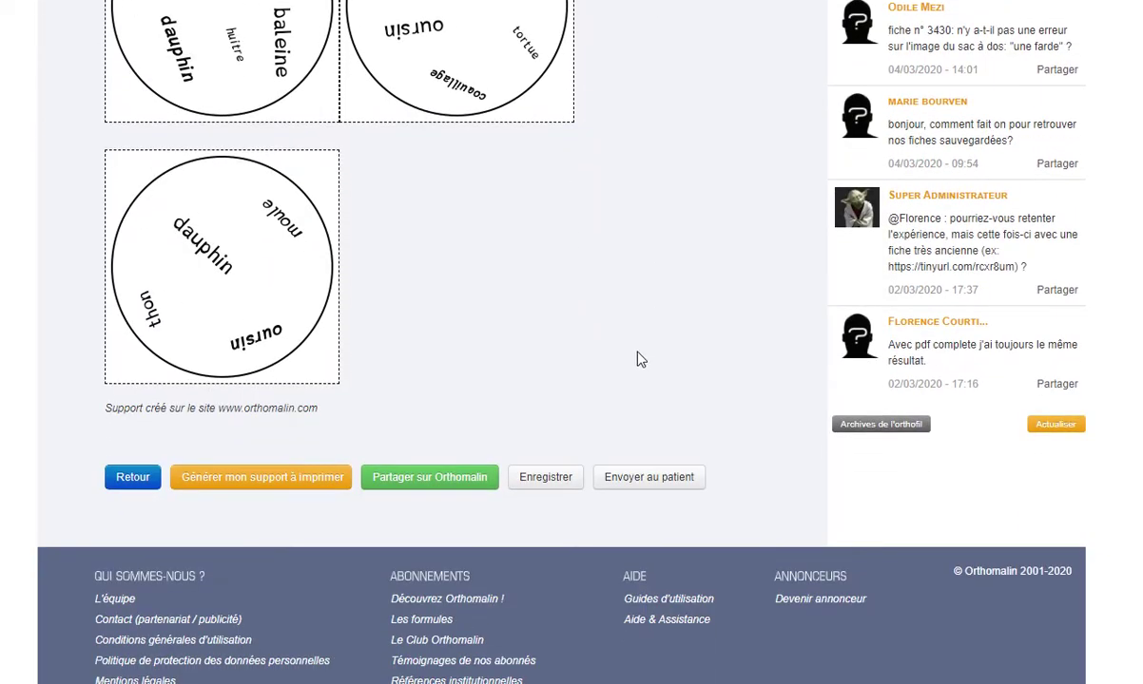